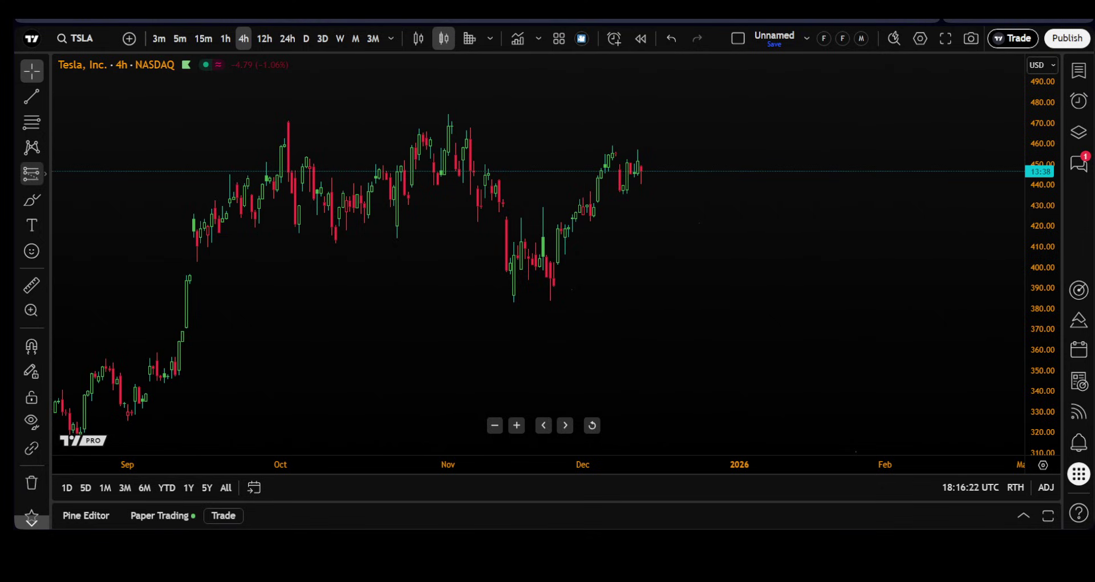
- Place a Short Position drawing on TSLA at 446.69 with stop 478.57 and target 414.81, then select it
click(46, 173)
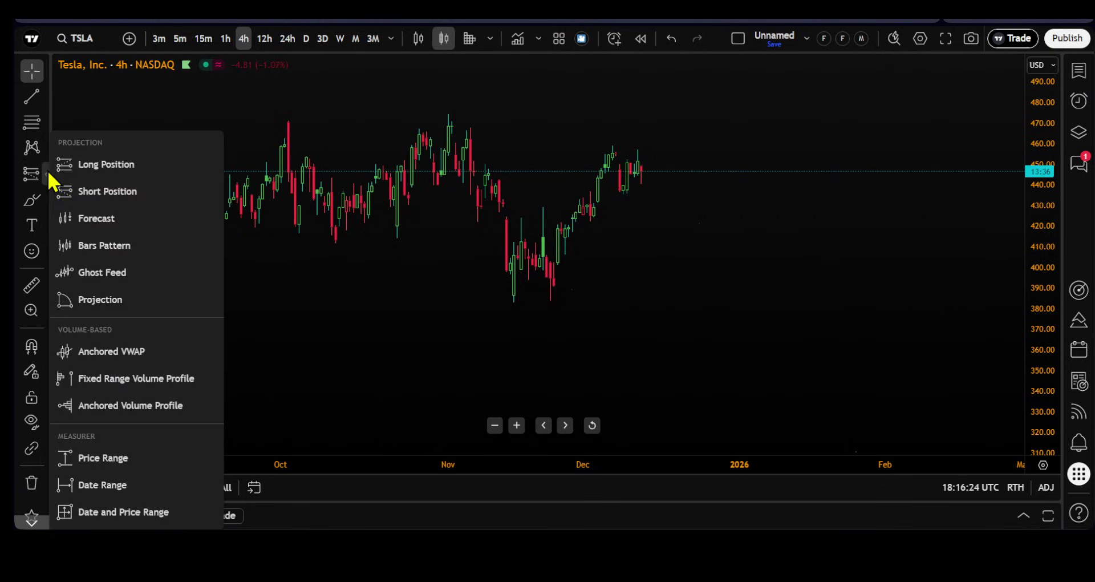
click(115, 185)
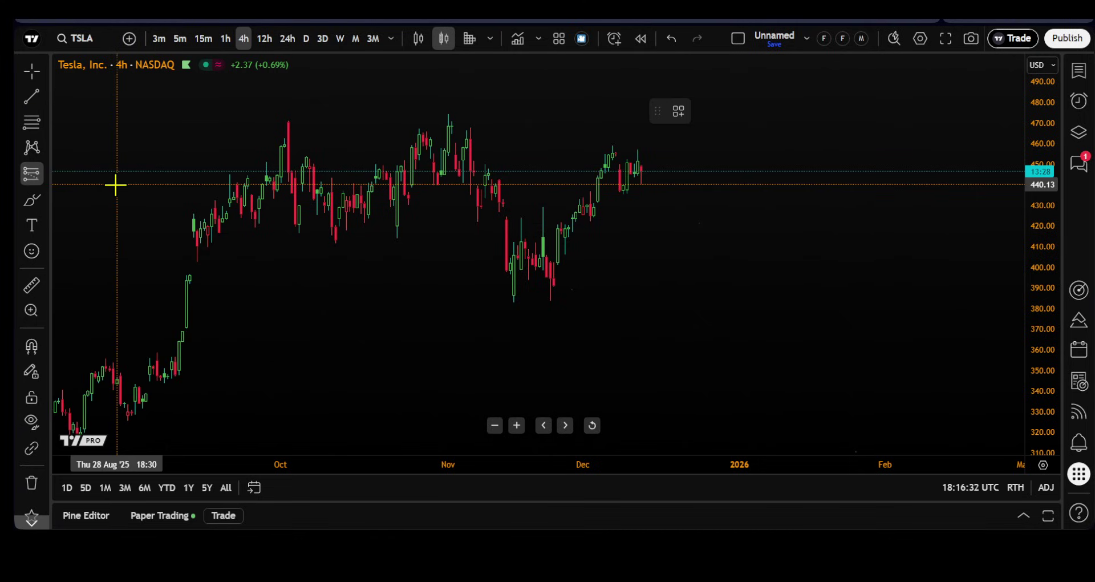
click(689, 170)
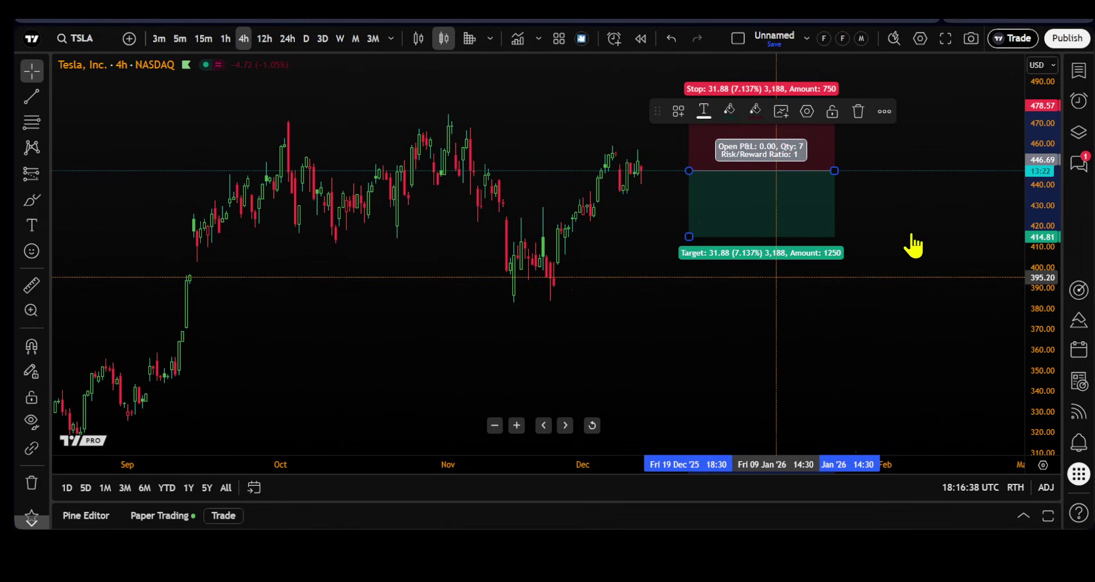
click(949, 232)
mouse_move(943, 243)
mouse_down()
mouse_move(934, 263)
mouse_move(915, 259)
mouse_up()
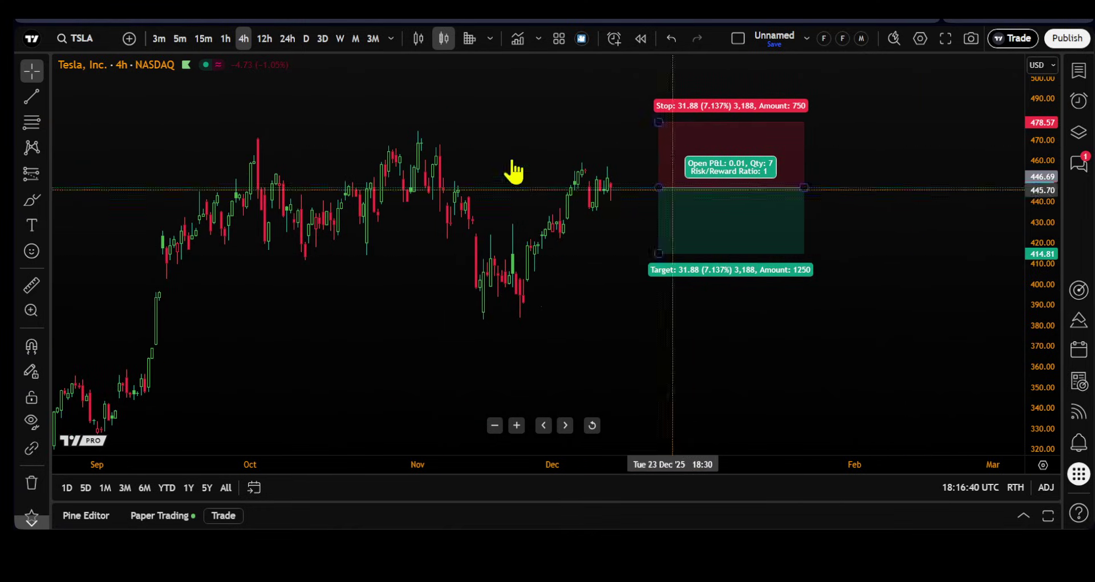
click(743, 214)
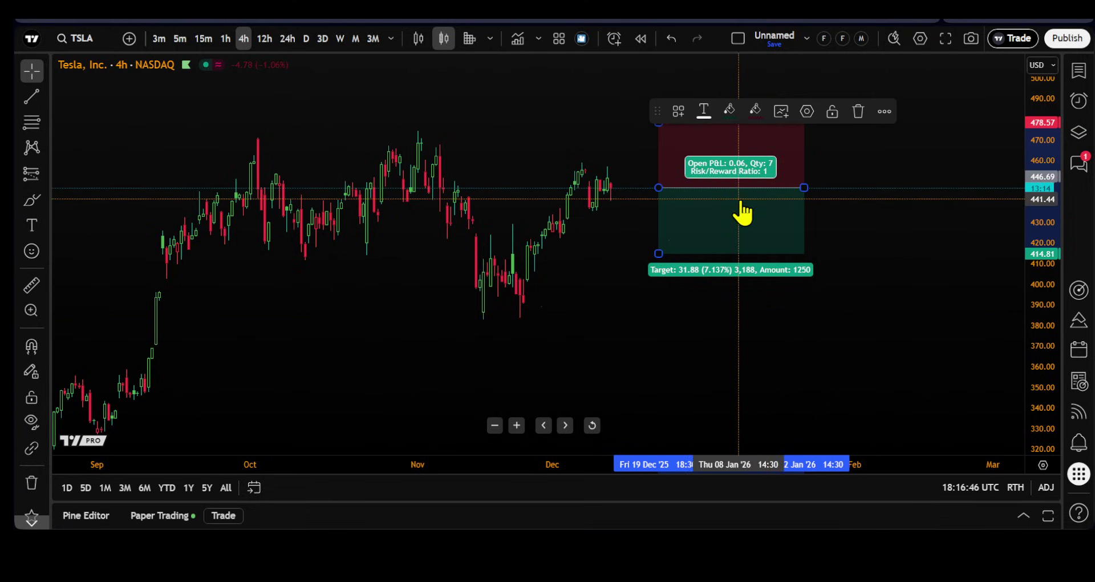
- Pull the short position's profit target down to about 382.41
scroll(956, 320, down, 3)
mouse_move(959, 314)
mouse_down()
mouse_move(907, 340)
mouse_move(872, 269)
mouse_up()
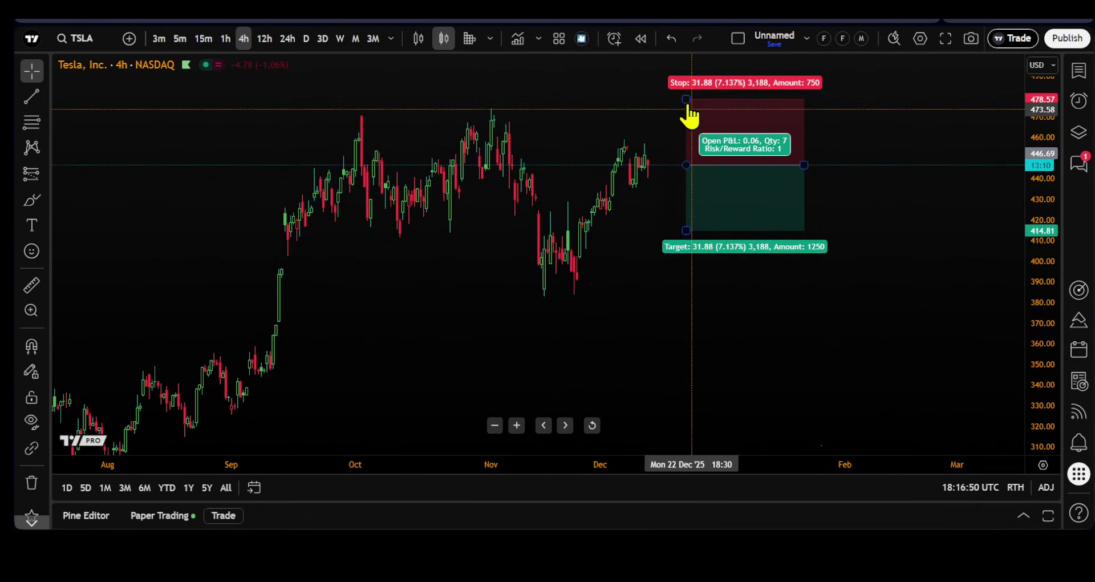
drag(687, 98, 686, 138)
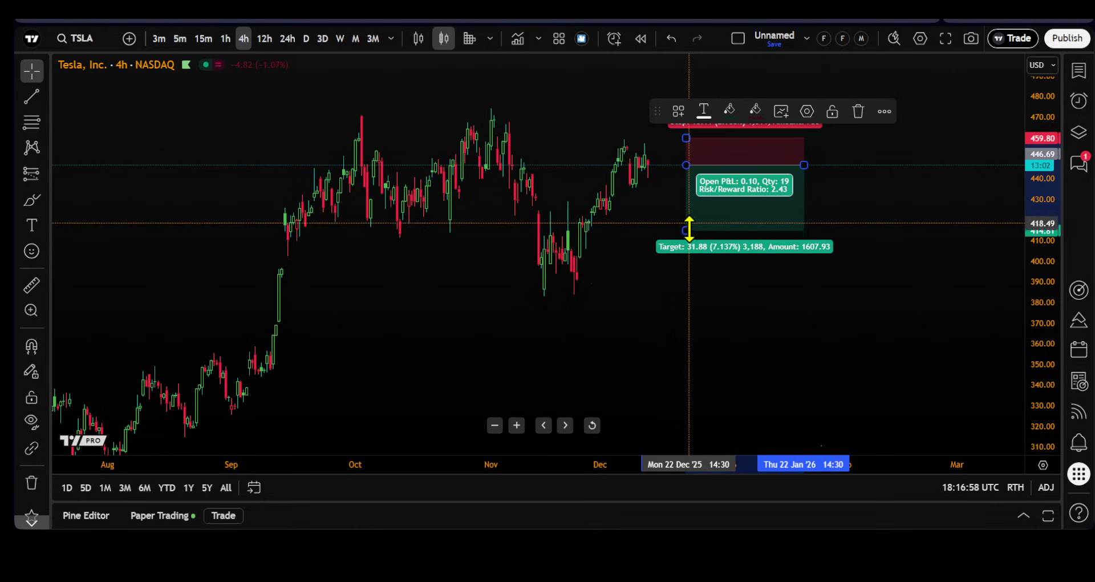
drag(687, 229, 686, 294)
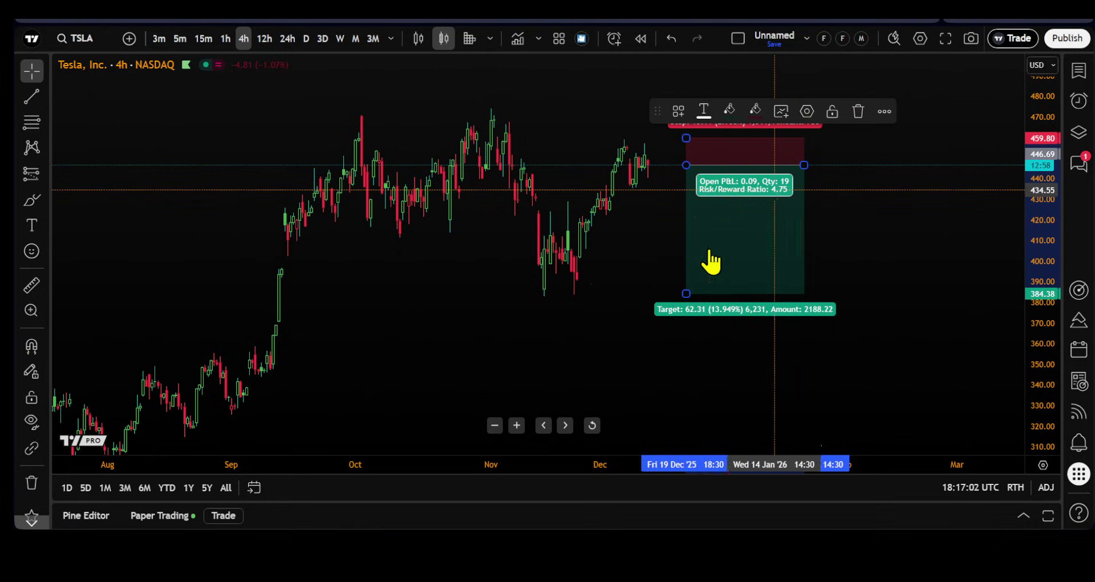
mouse_move(687, 293)
mouse_down()
mouse_move(689, 344)
mouse_move(695, 297)
mouse_up()
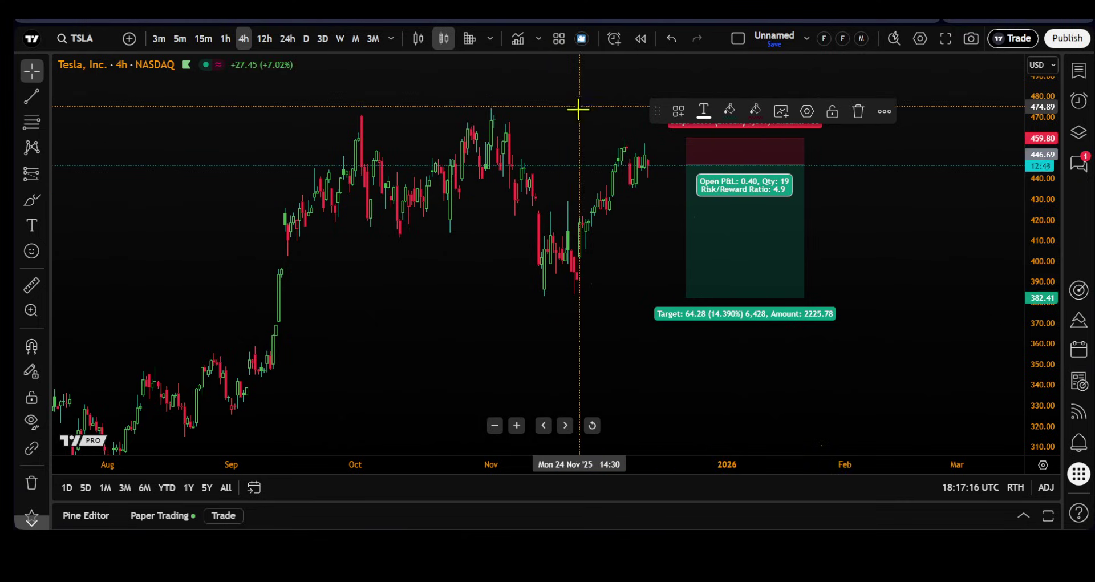
- Fine-tune the stop to 477.18 for a 2.11 risk/reward, then select the drawing
drag(580, 107, 568, 117)
drag(673, 147, 681, 103)
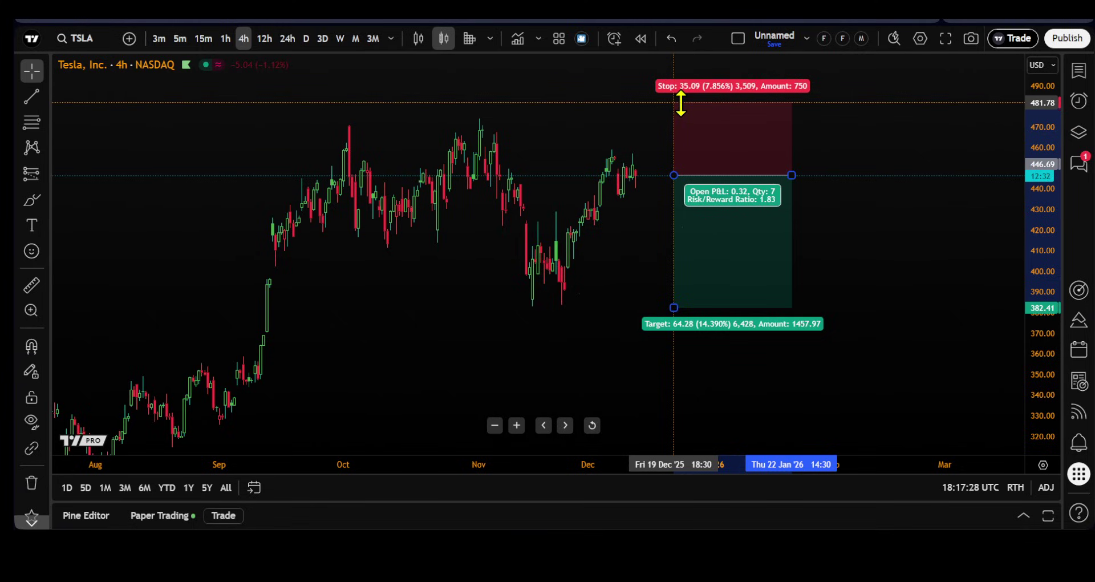
drag(681, 104, 681, 113)
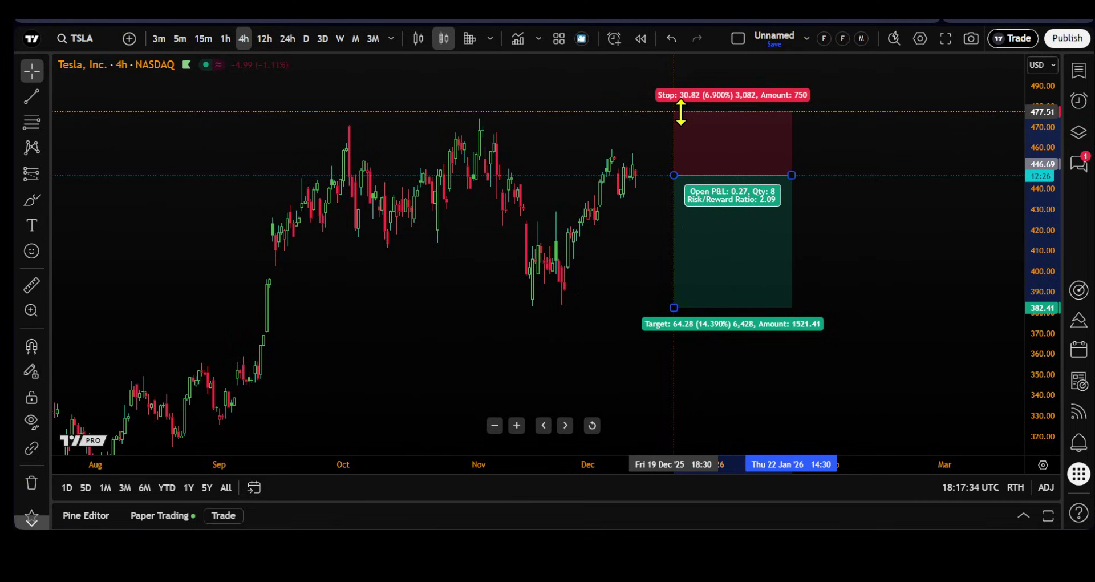
drag(681, 112, 681, 113)
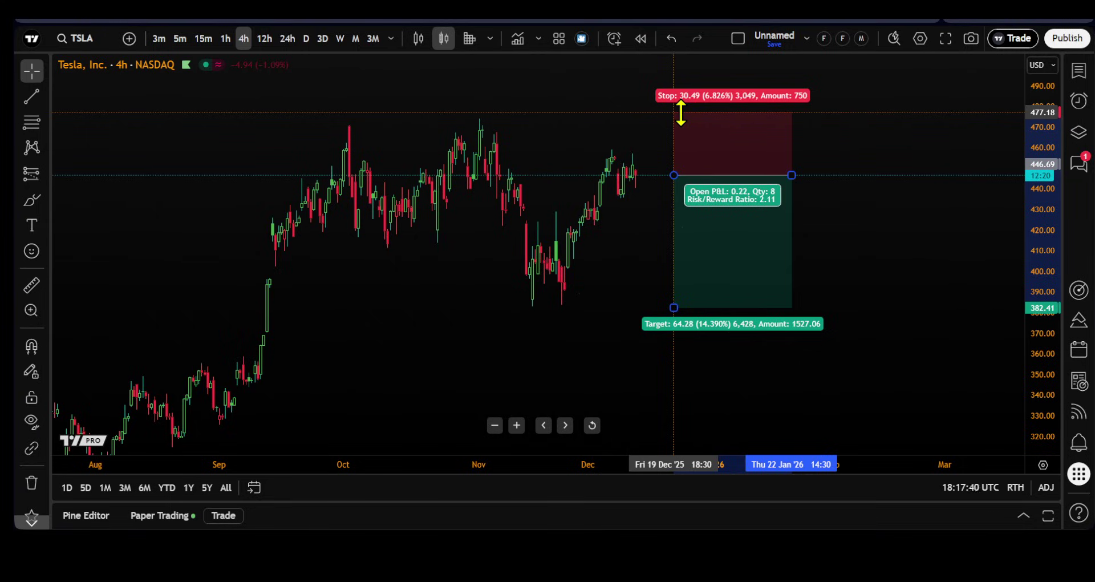
click(683, 113)
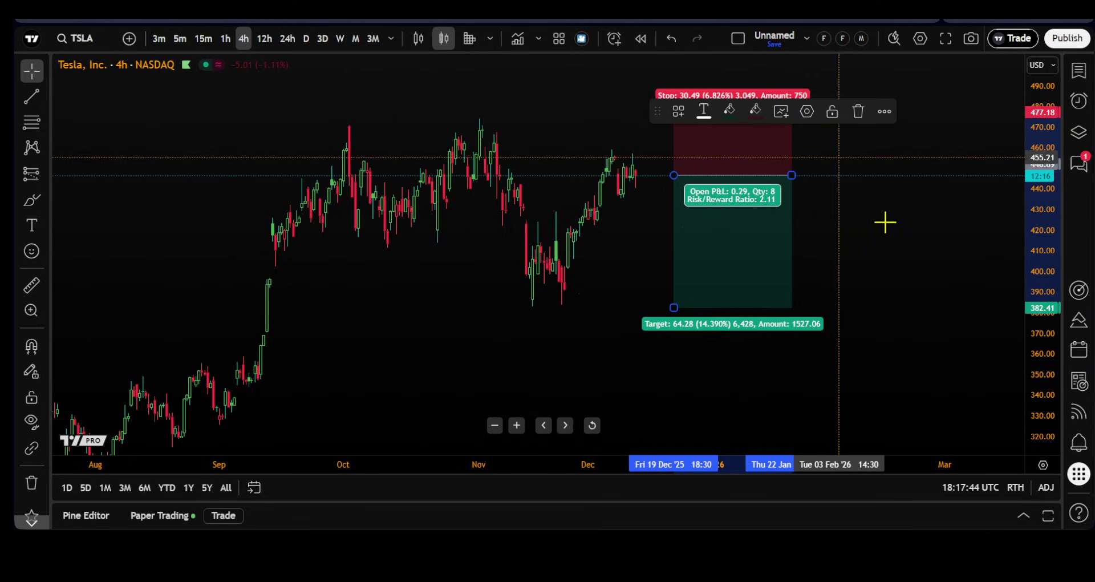
click(781, 111)
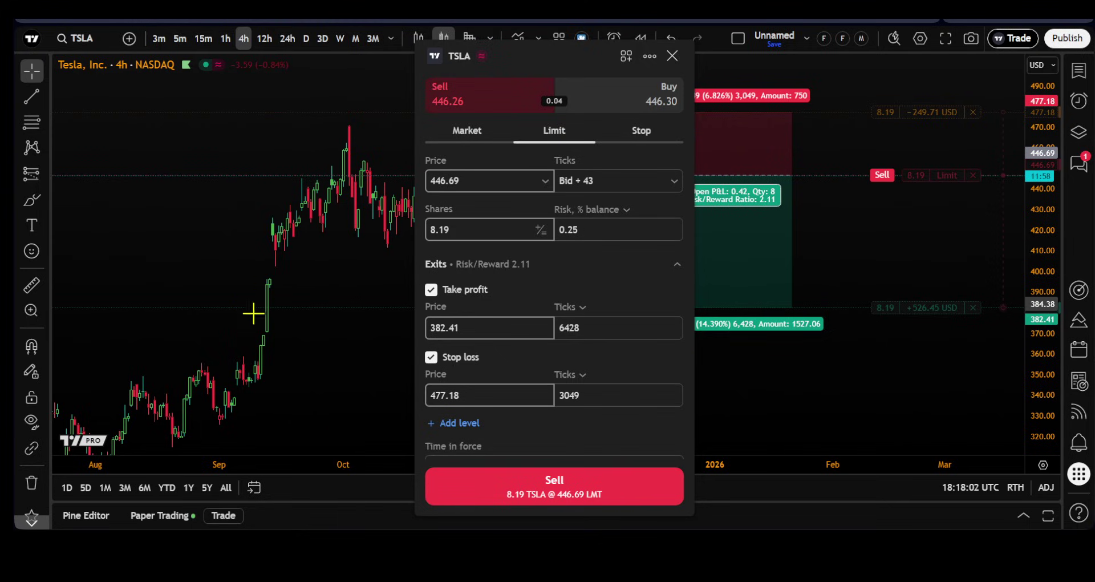
drag(577, 43, 483, 50)
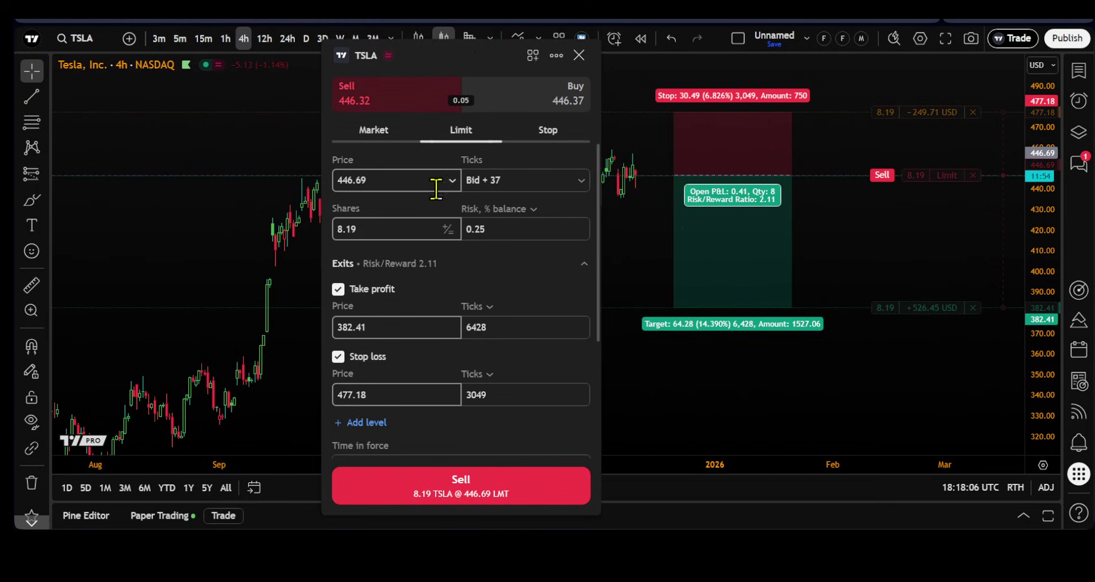
scroll(435, 397, down, 2)
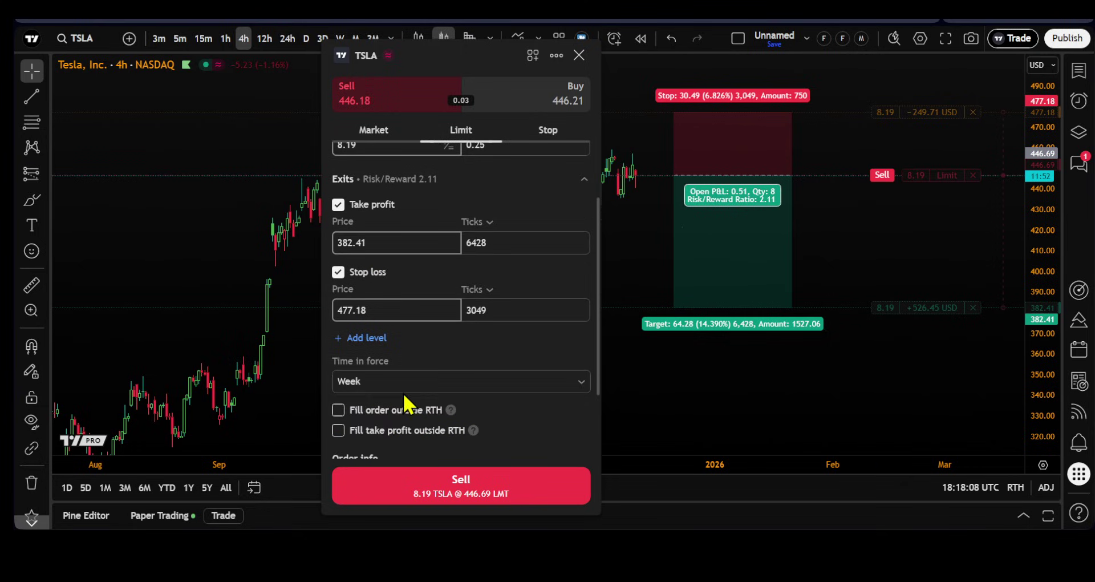
scroll(418, 285, up, 2)
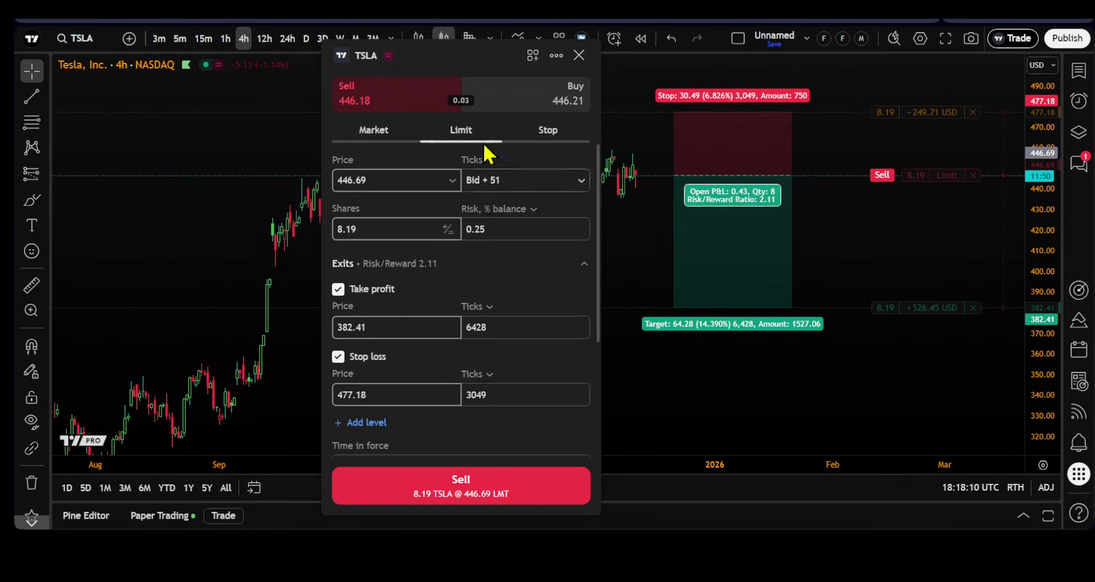
click(375, 135)
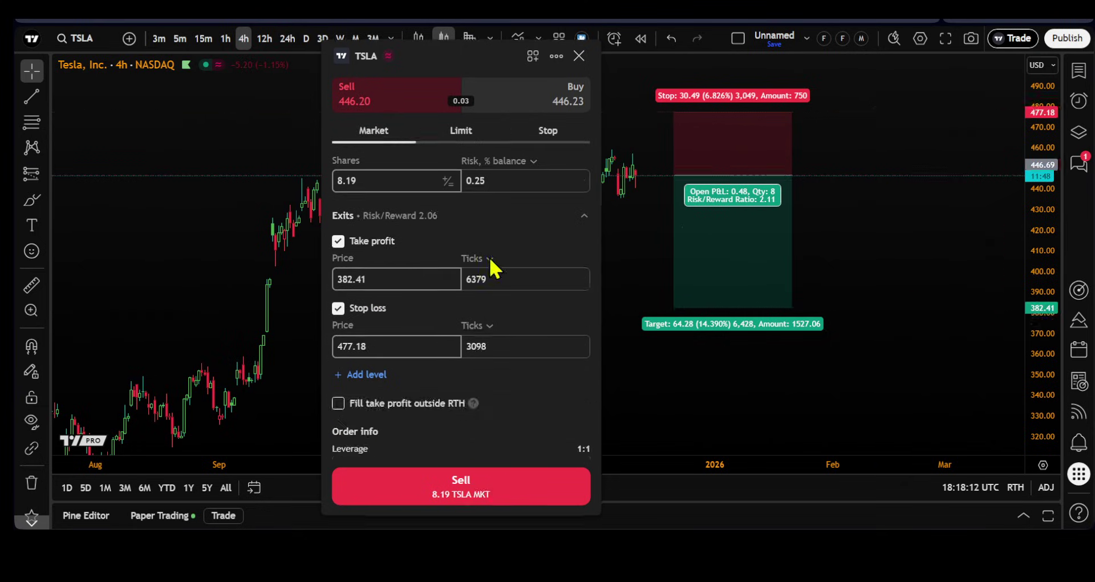
click(455, 137)
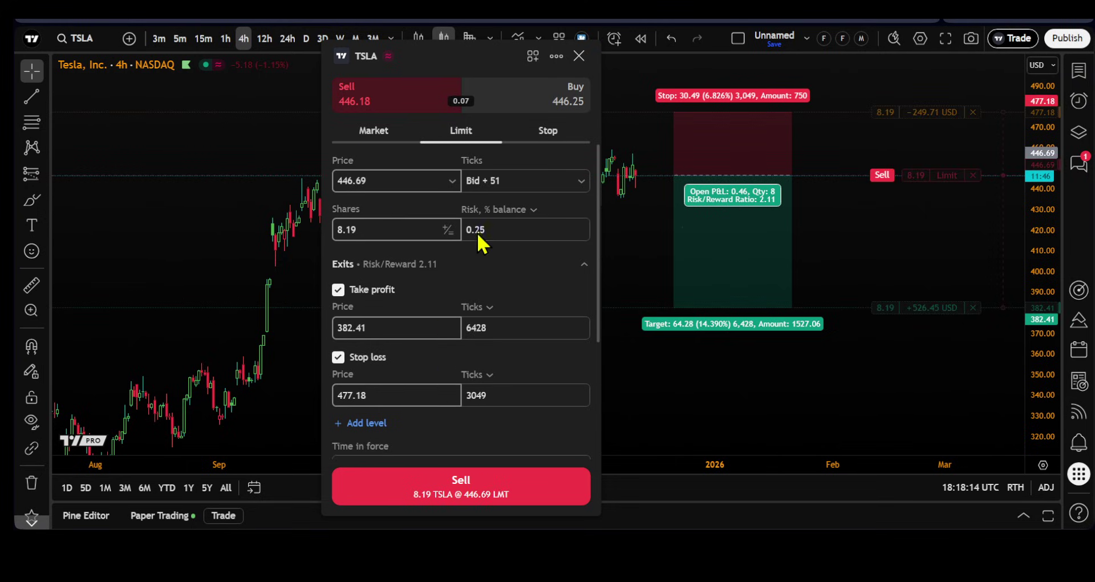
click(563, 139)
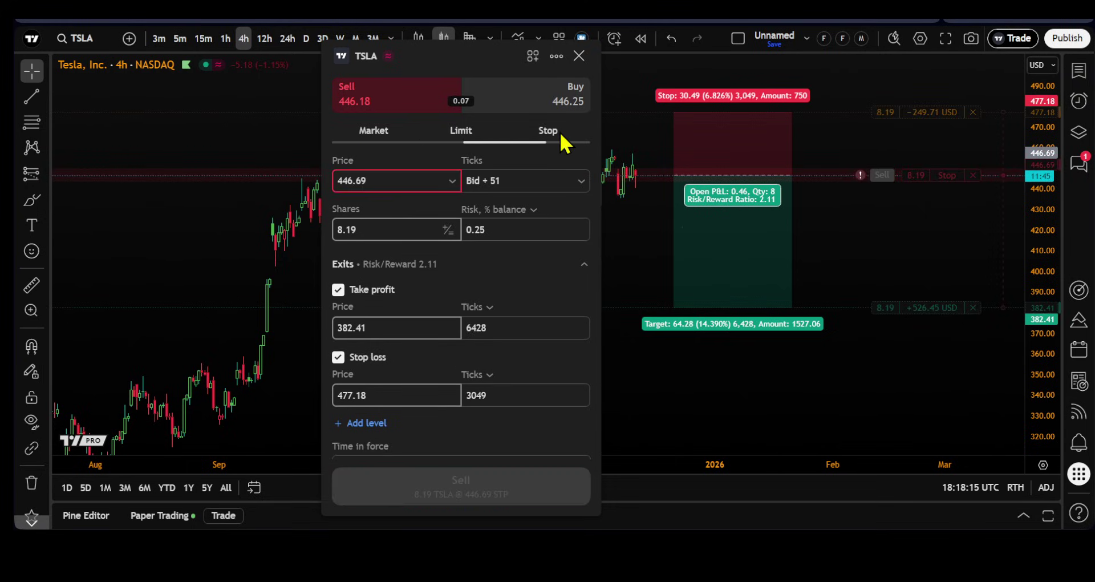
click(480, 144)
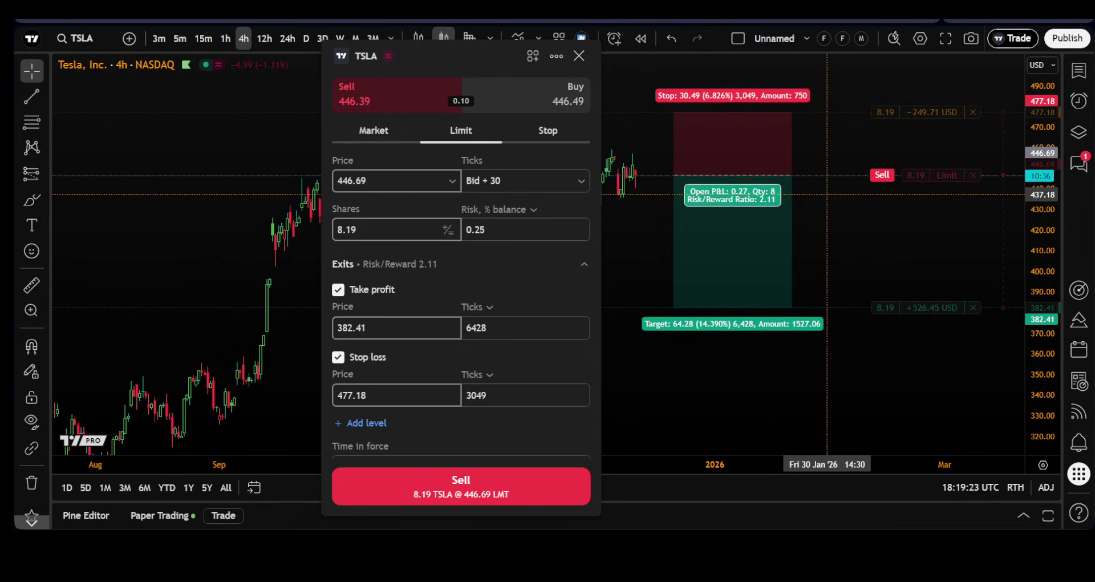
- Move the order form aside, raise the sell limit to 462.10 and lower take-profit to 376.51
drag(499, 49, 374, 49)
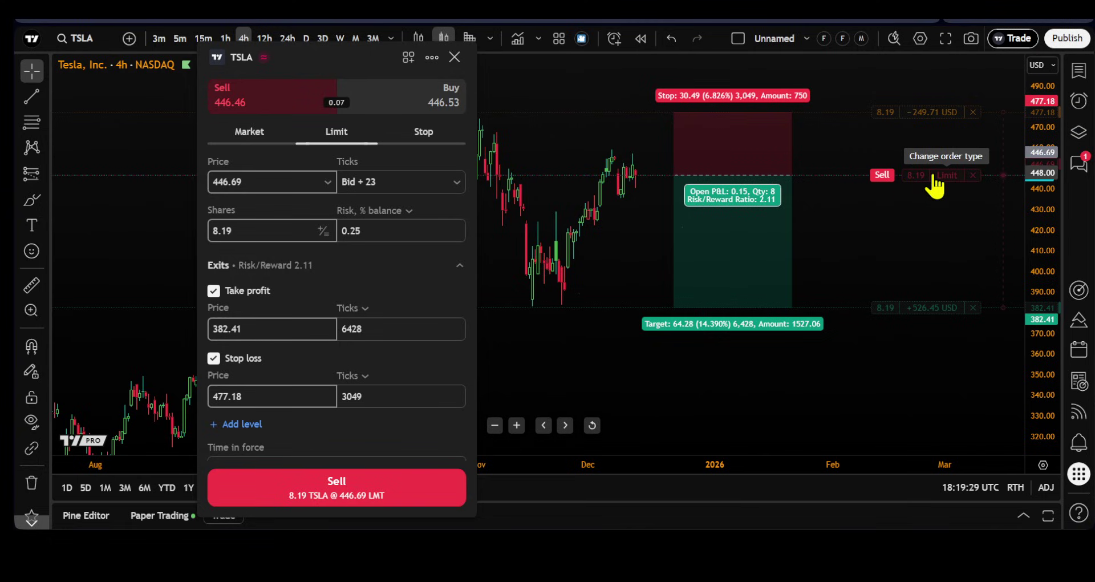
drag(934, 176, 943, 149)
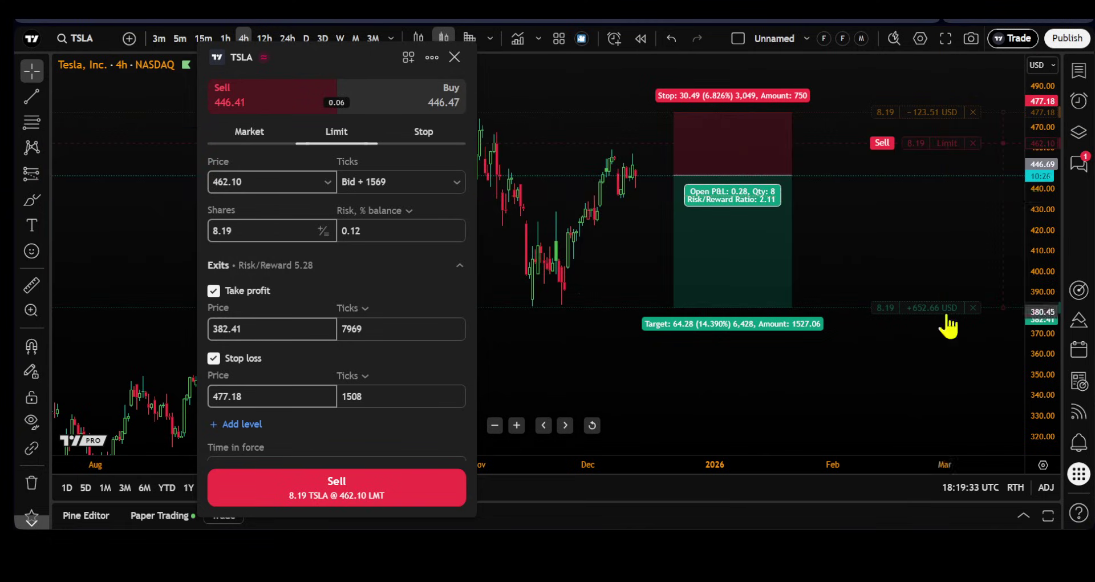
drag(936, 307, 936, 321)
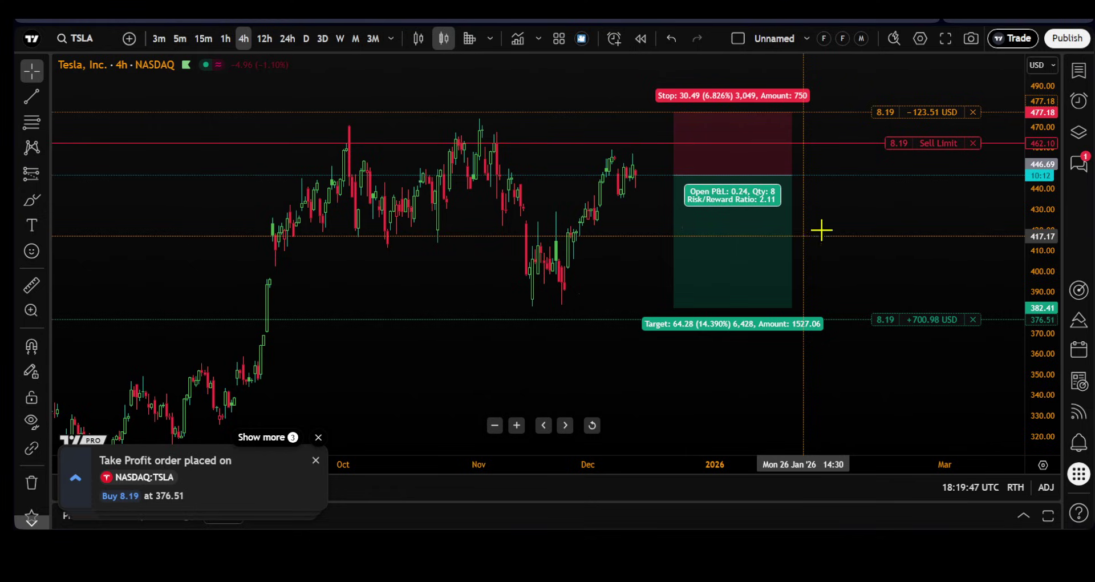
- Zoom the TSLA chart out back to June and compress the price scale
scroll(867, 237, down, 3)
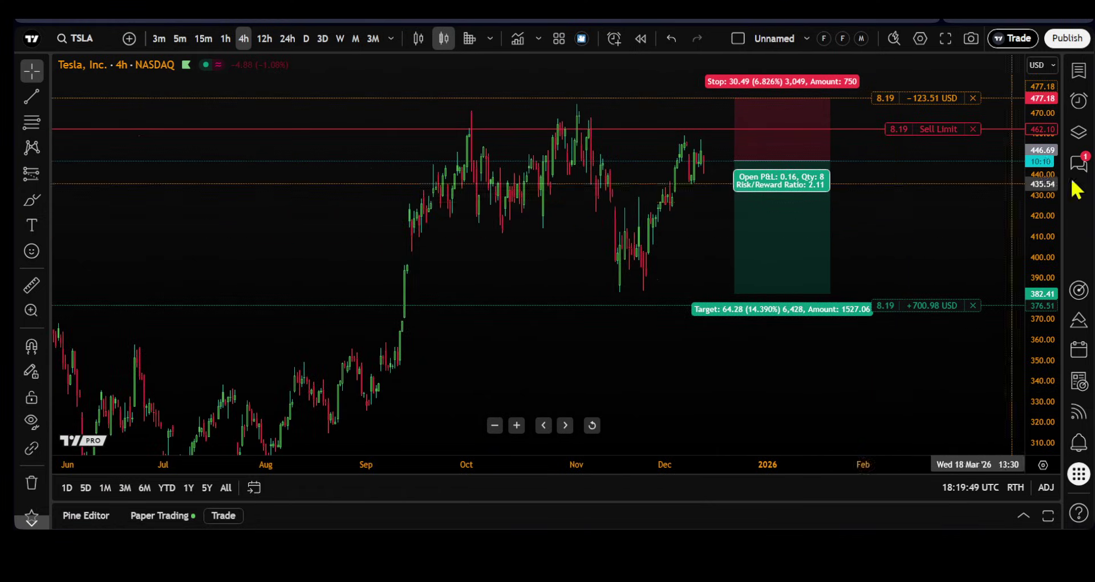
drag(1048, 184, 995, 238)
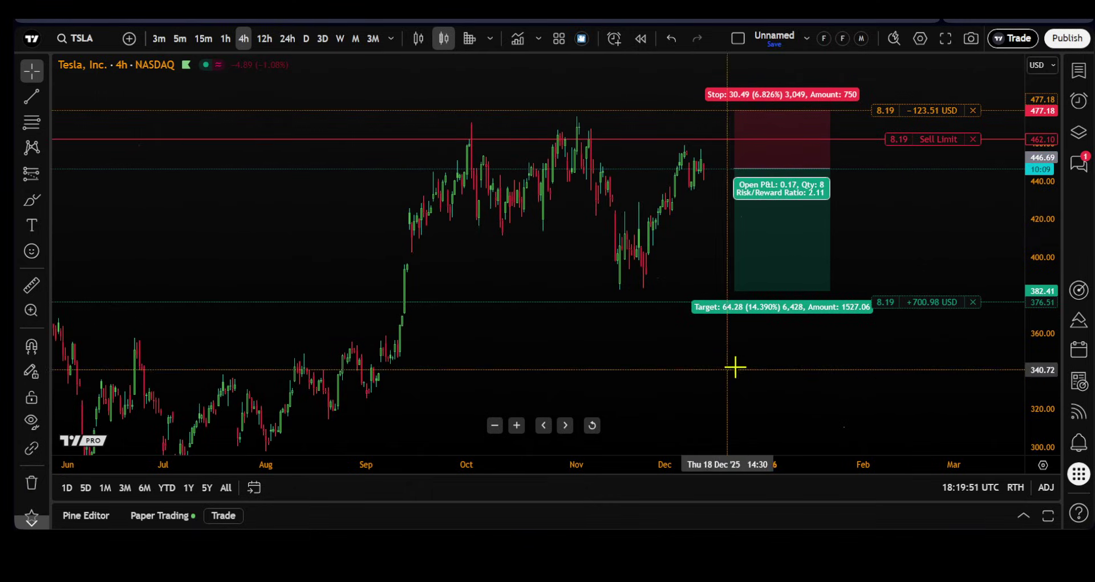
- Maximize the Paper Trading panel and log out of Paper Trading
click(1049, 516)
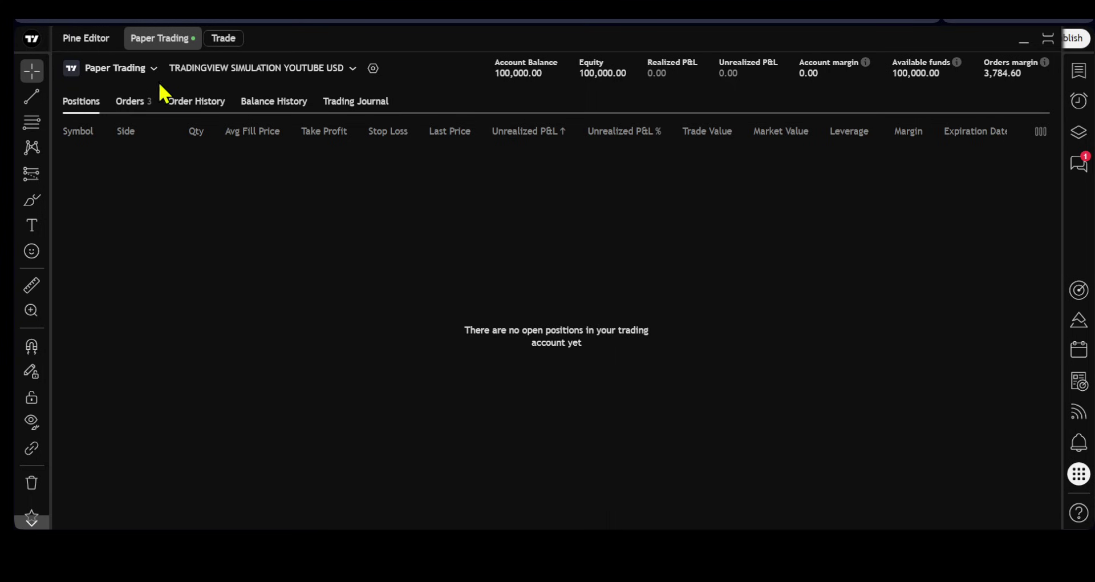
click(146, 69)
click(139, 201)
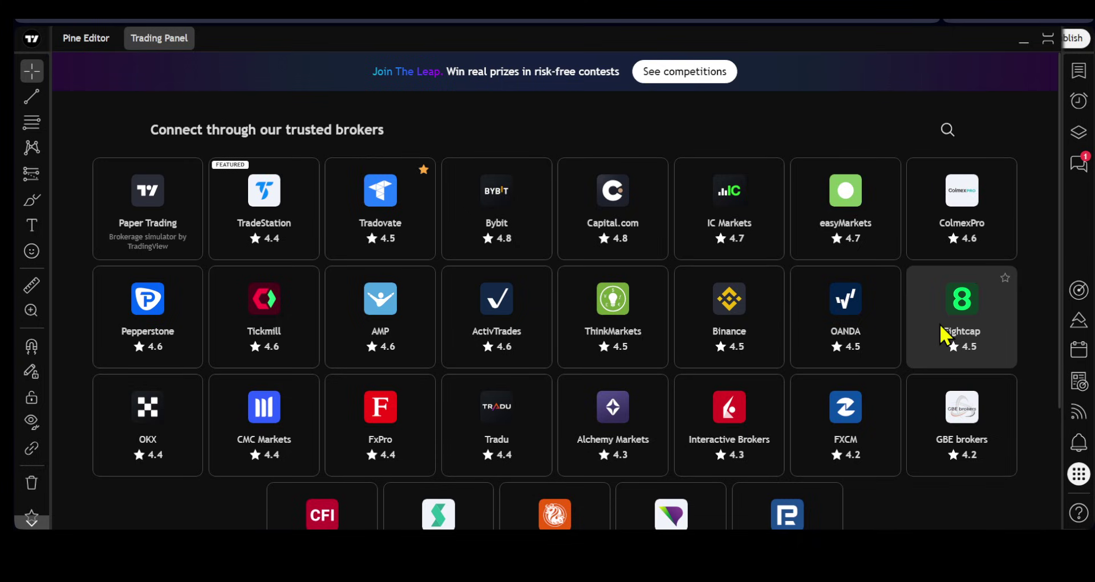
scroll(211, 330, down, 2)
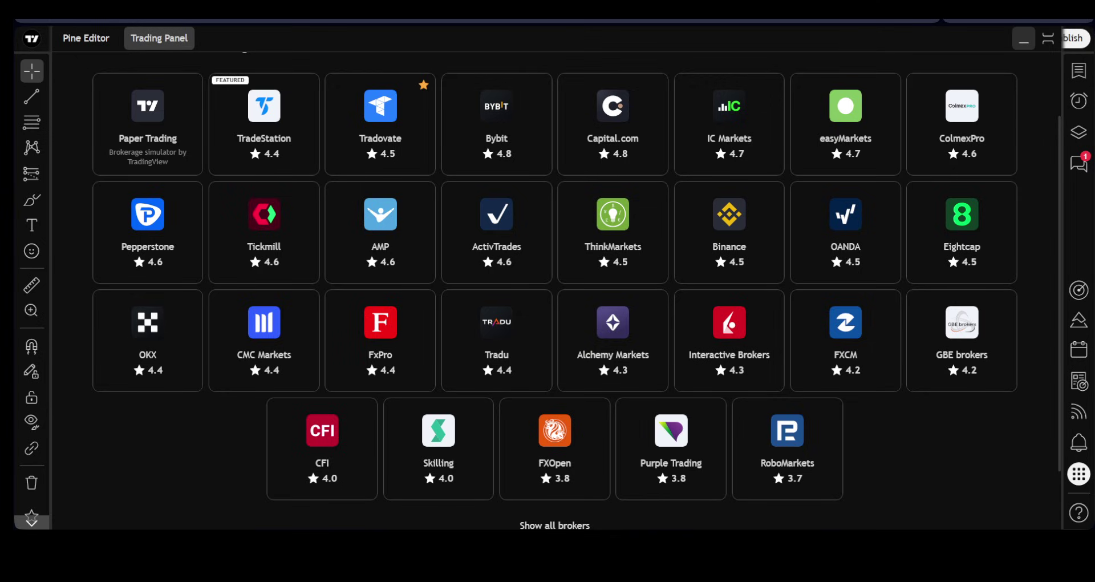
- Collapse the trading panel and start an order from the short-position drawing
click(1024, 39)
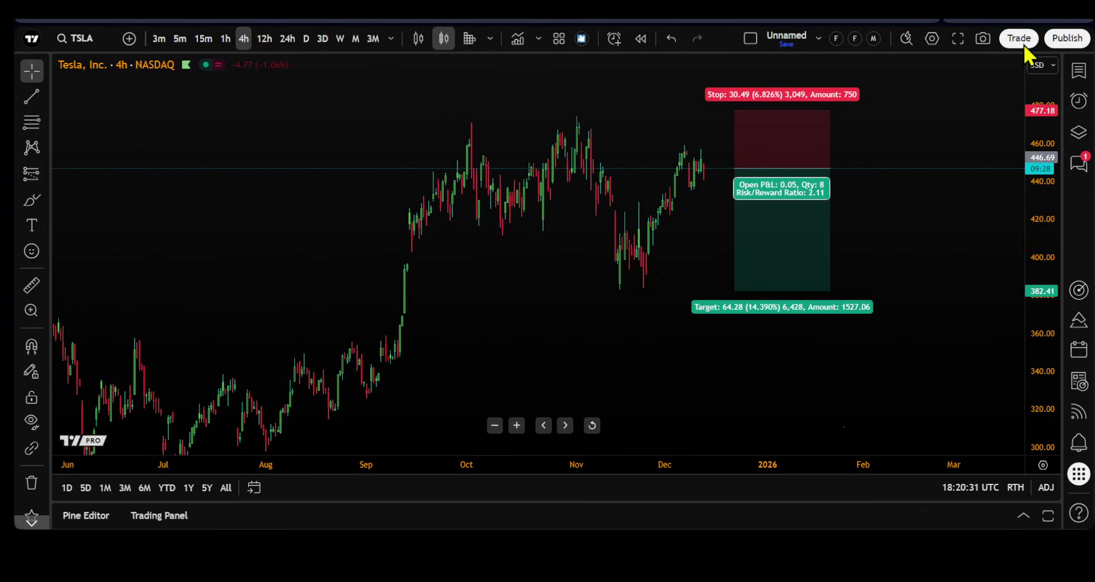
click(787, 212)
scroll(877, 144, up, 2)
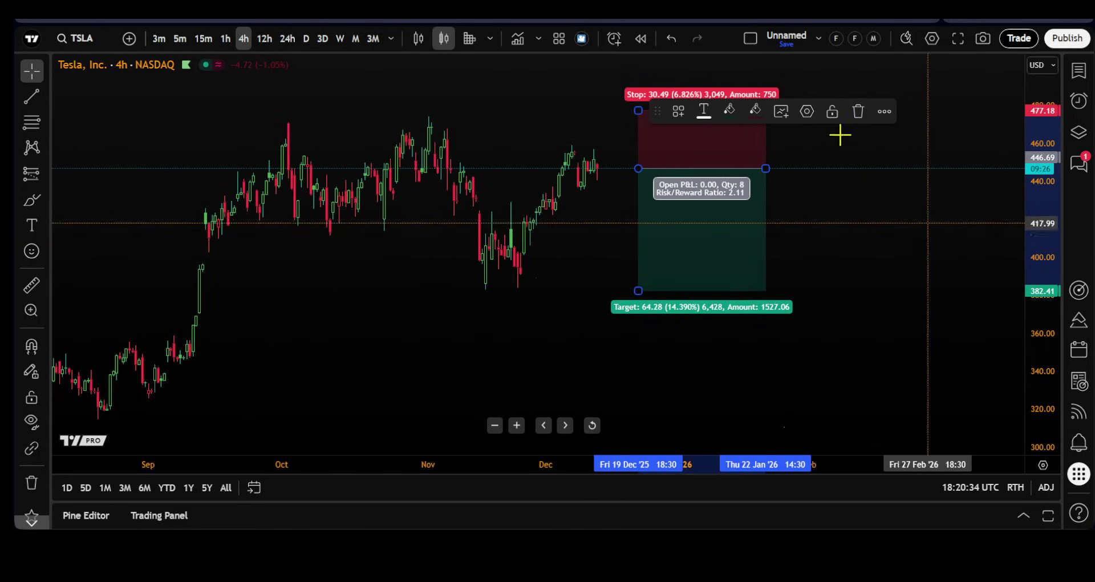
click(783, 109)
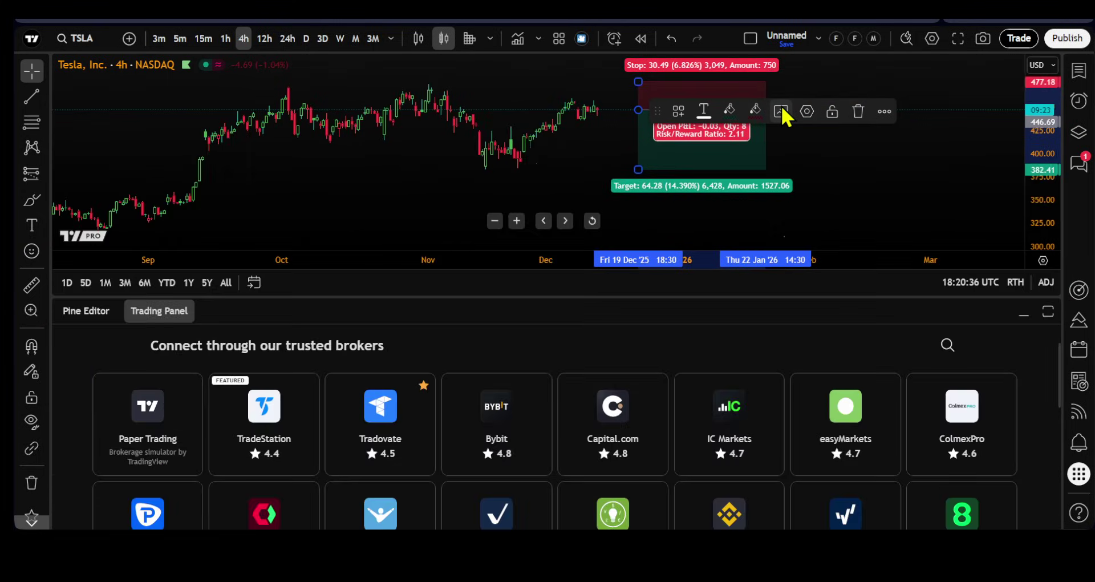